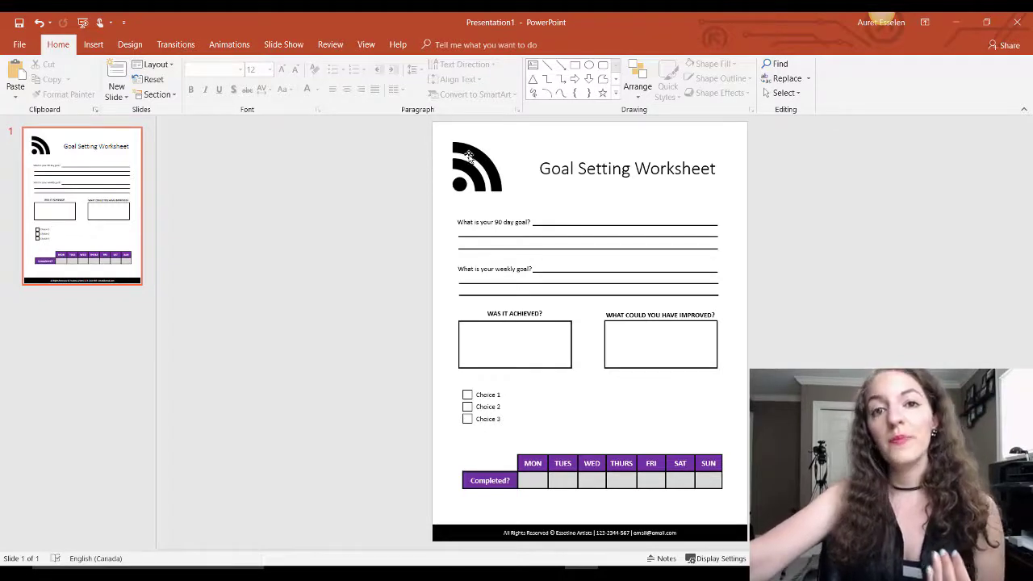
Switch to Adobe Acrobat Reader and examine the Self Remedy workbook pages from the beginning through the Respect My Time page.
mouse_move(450, 565)
left_click(448, 513)
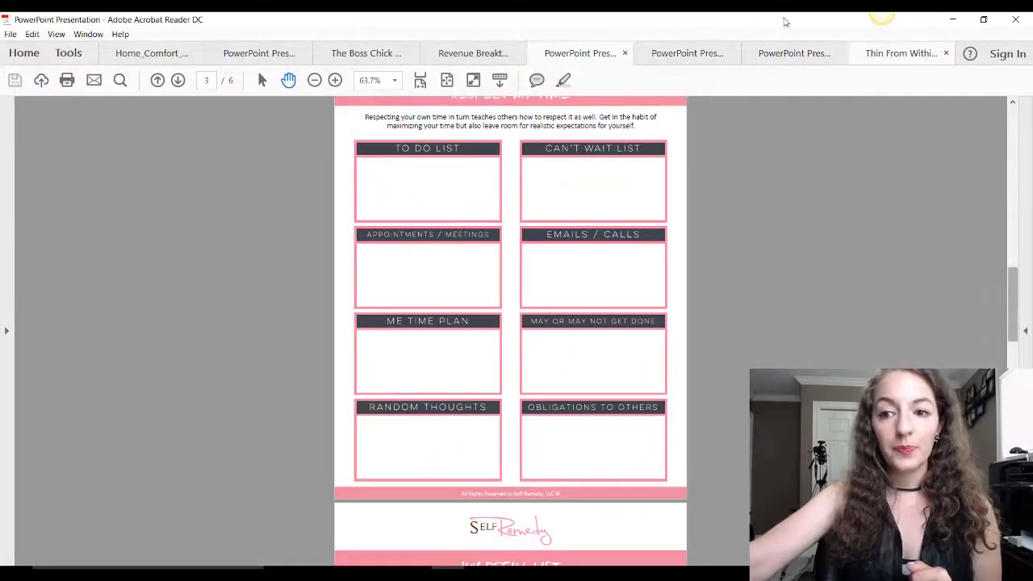
left_click_drag(1019, 279, 1014, 109)
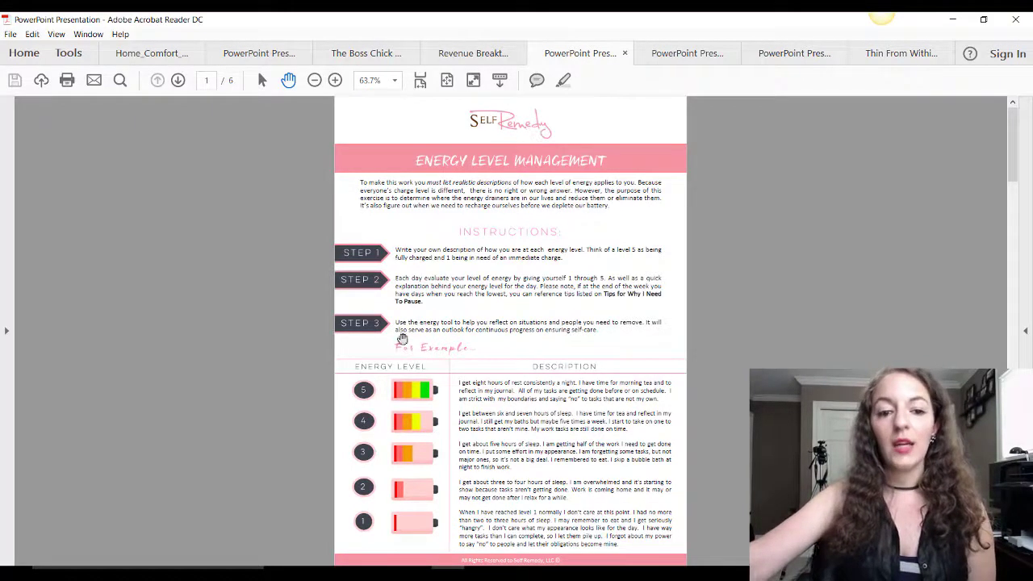
scroll(477, 355, "down", 5)
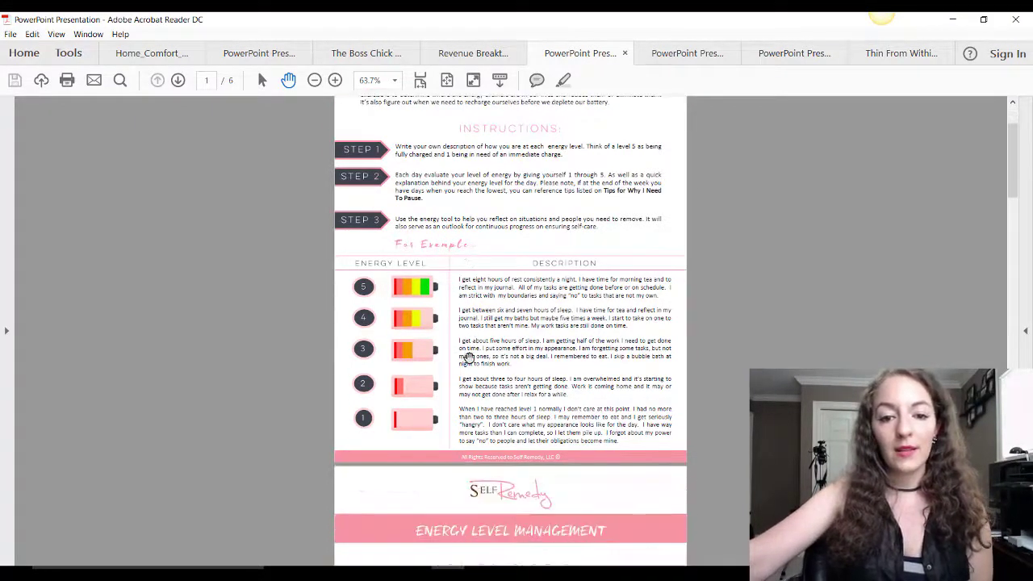
scroll(466, 345, "down", 2)
scroll(402, 317, "down", 2)
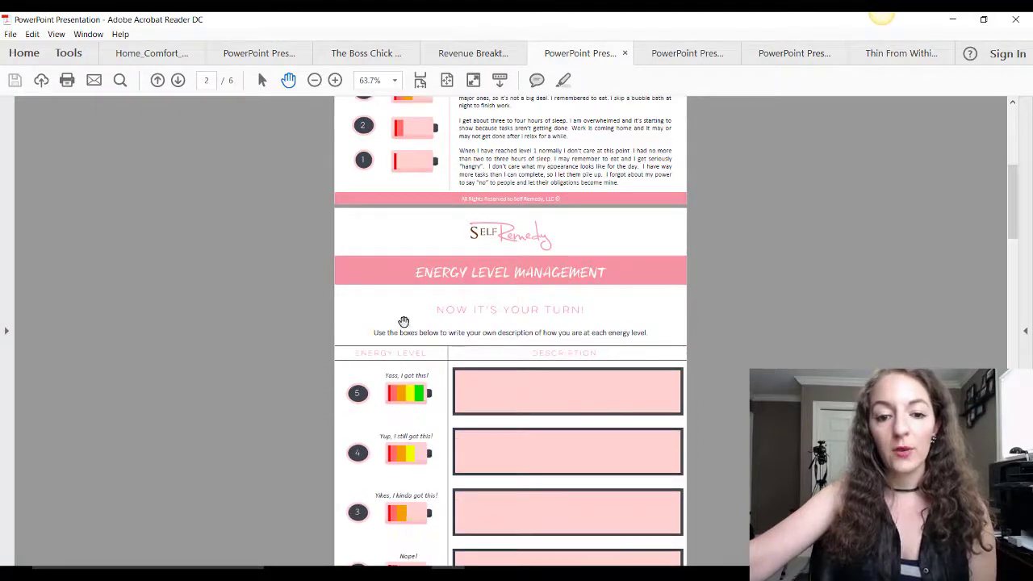
scroll(402, 314, "down", 12)
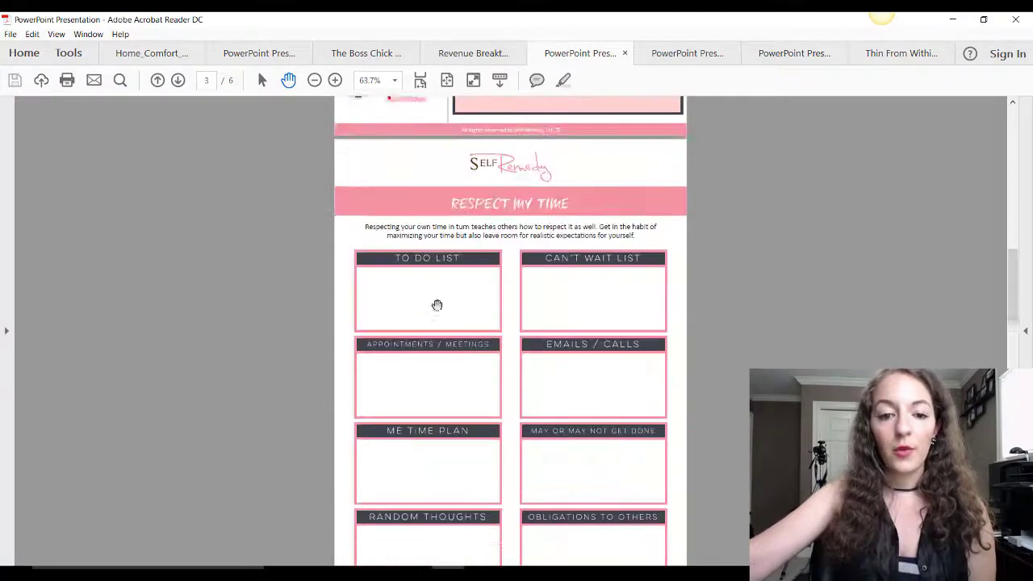
Examine the Aurora Diagnostics PDF around its Discovery Meeting and Development Analysis pages as layout examples.
left_click(686, 58)
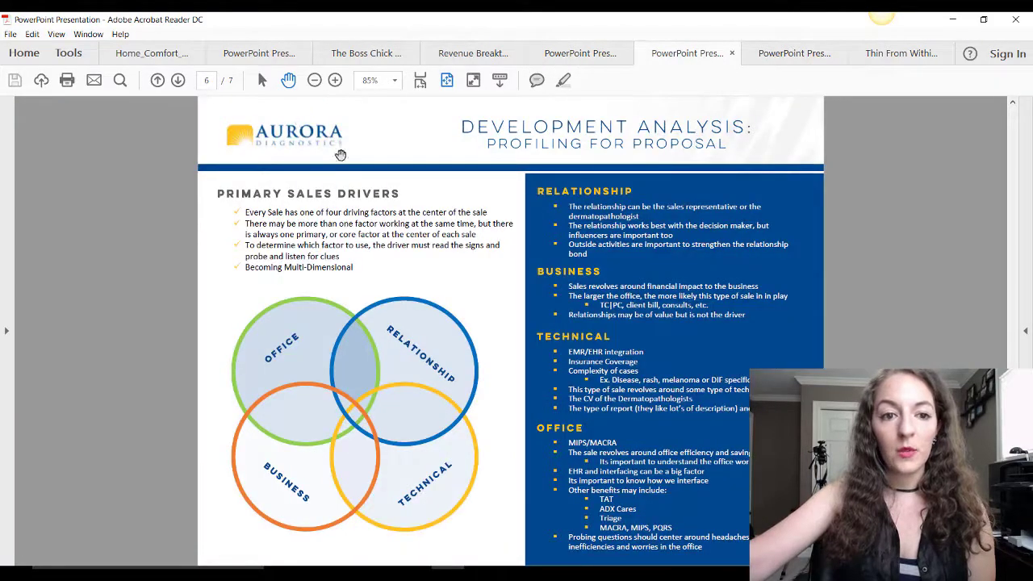
scroll(370, 158, "up", 2)
scroll(363, 157, "down", 1)
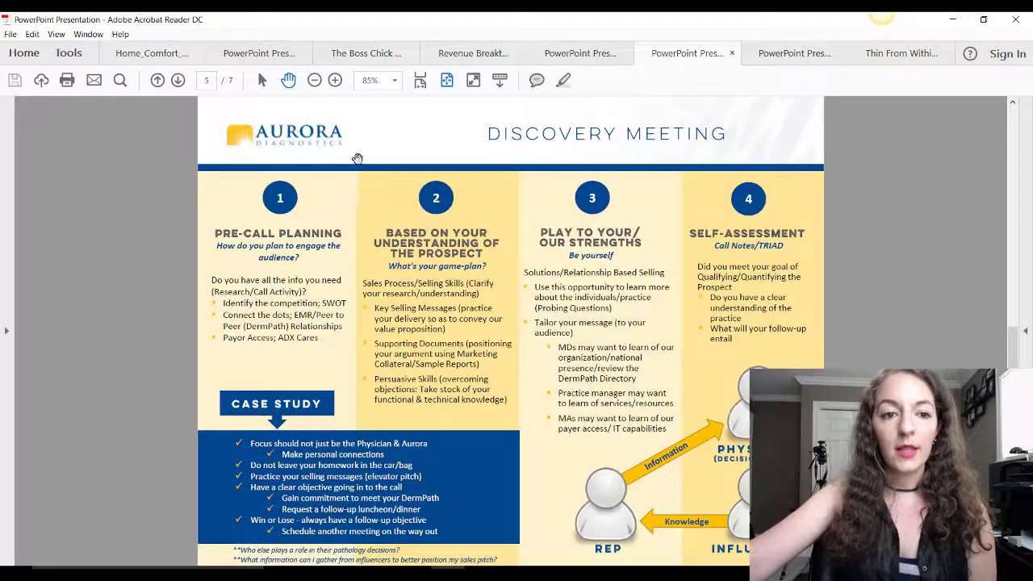
scroll(379, 166, "down", 2)
Examine The Jewelry Republic catalogue from its cover through the necklace tables and return to the cover.
left_click(789, 60)
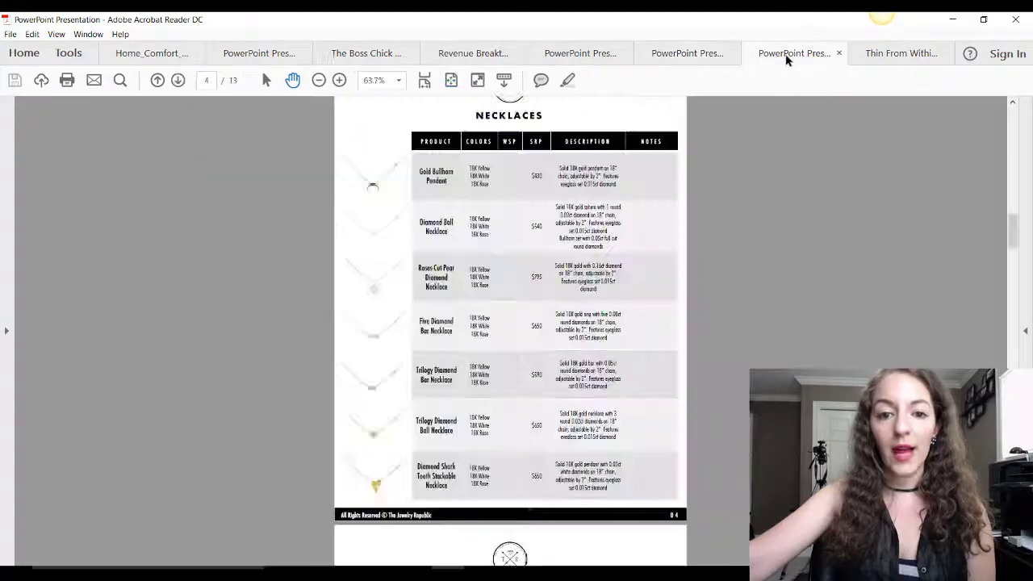
left_click_drag(1013, 226, 1013, 117)
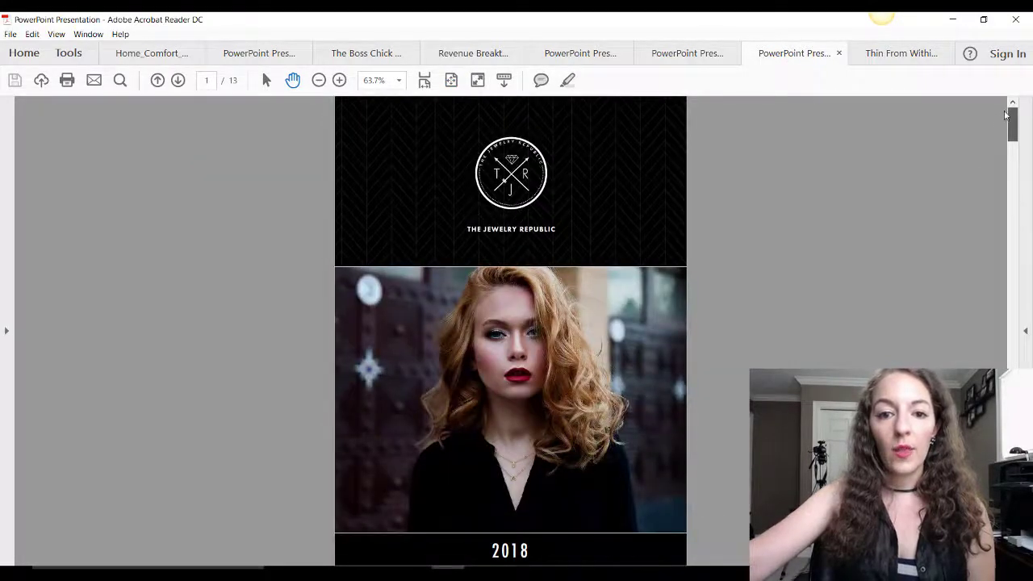
scroll(557, 211, "down", 5)
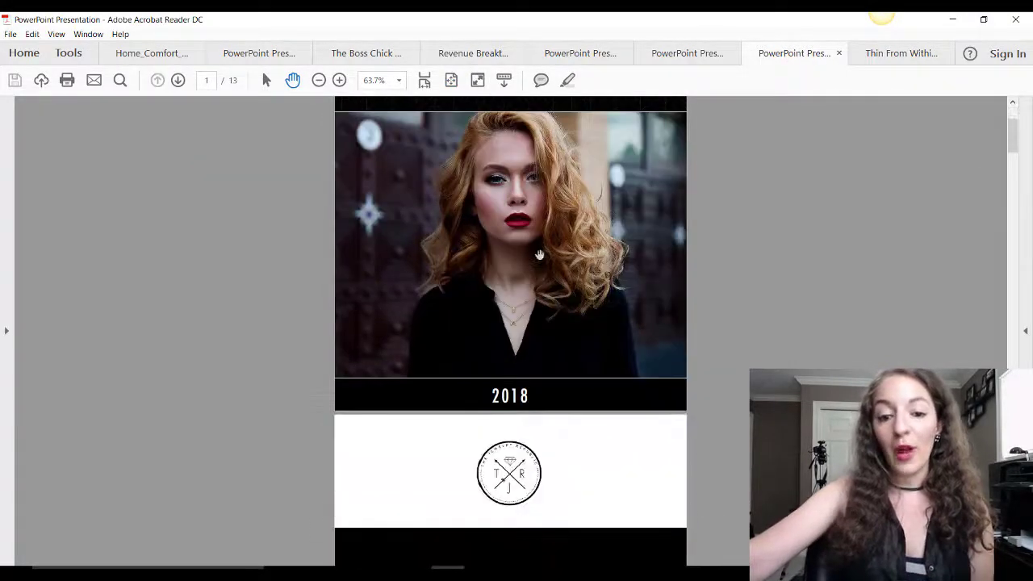
scroll(539, 325, "down", 15)
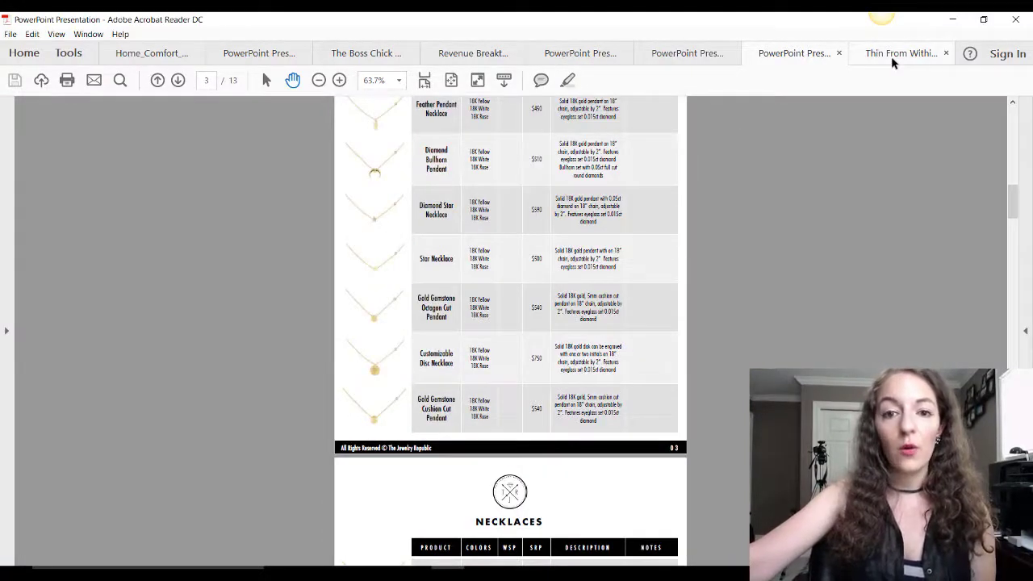
scroll(706, 240, "up", 4)
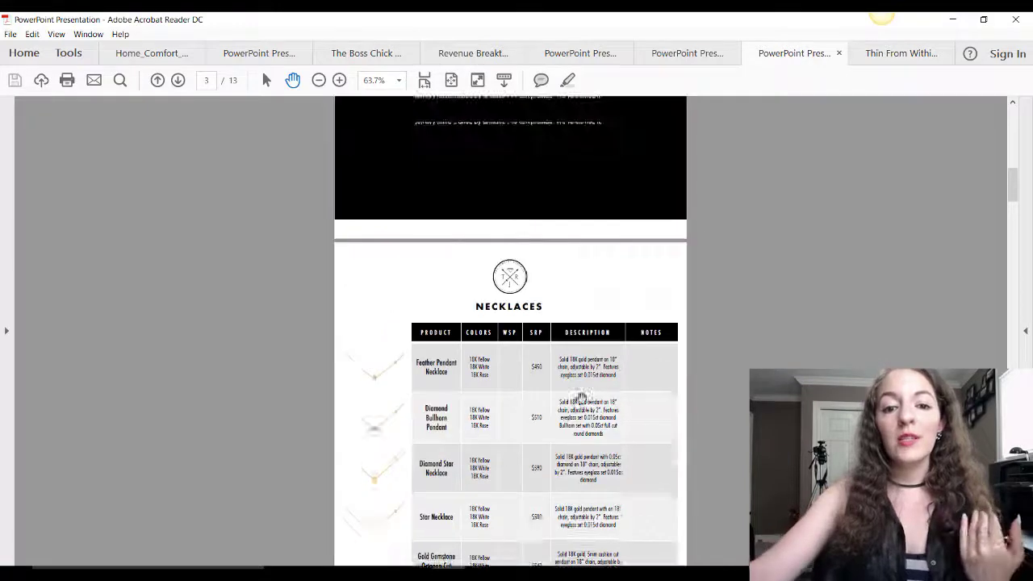
scroll(585, 394, "up", 11)
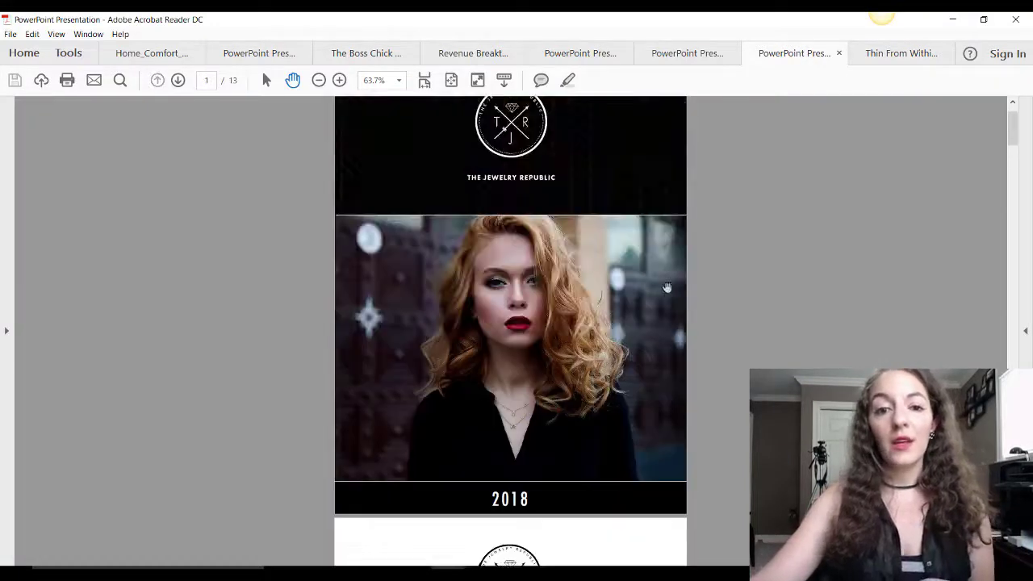
scroll(669, 293, "up", 1)
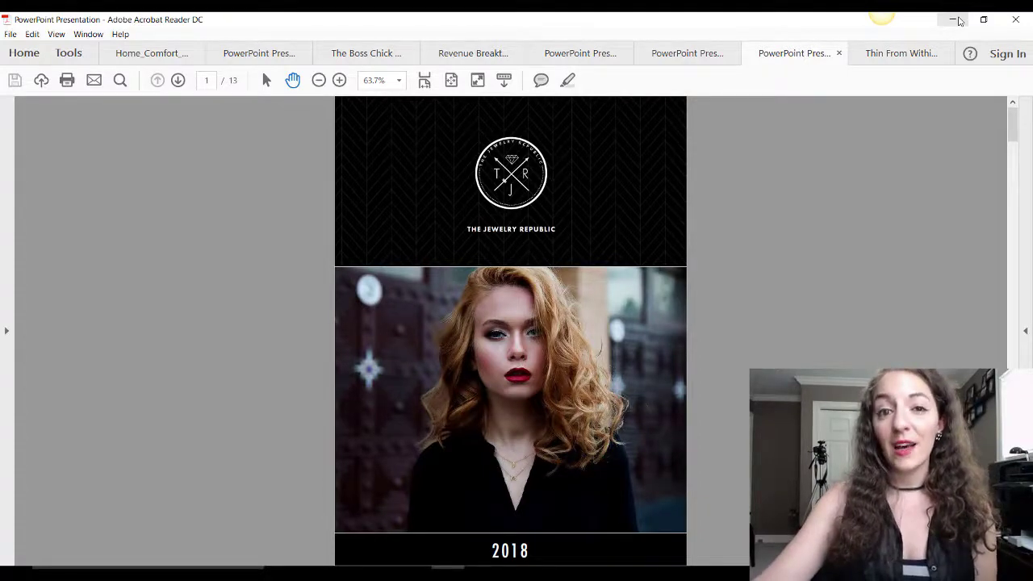
Return to PowerPoint and nudge the logo at the head of the worksheet slightly downward.
left_click(957, 20)
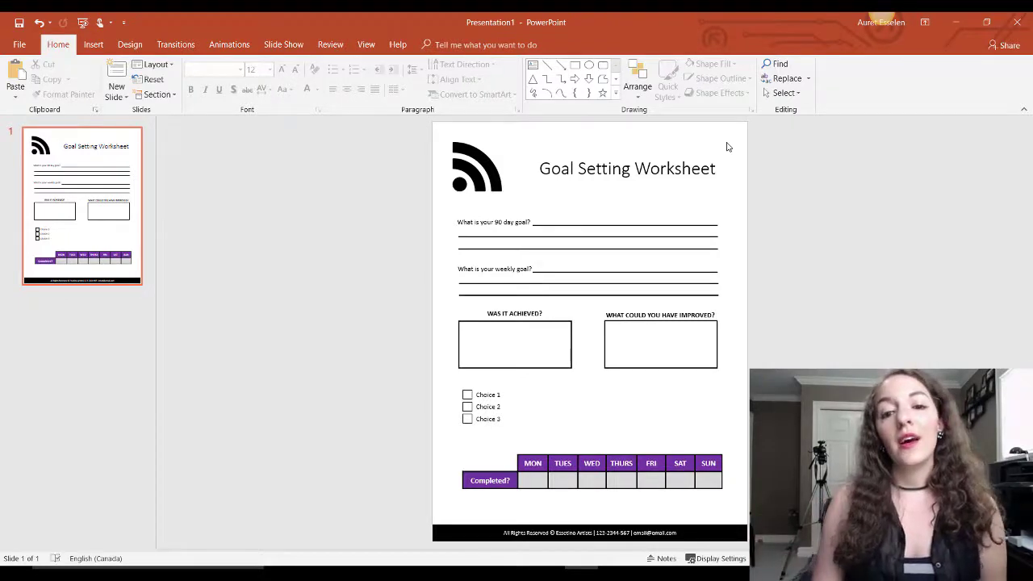
left_click(485, 166)
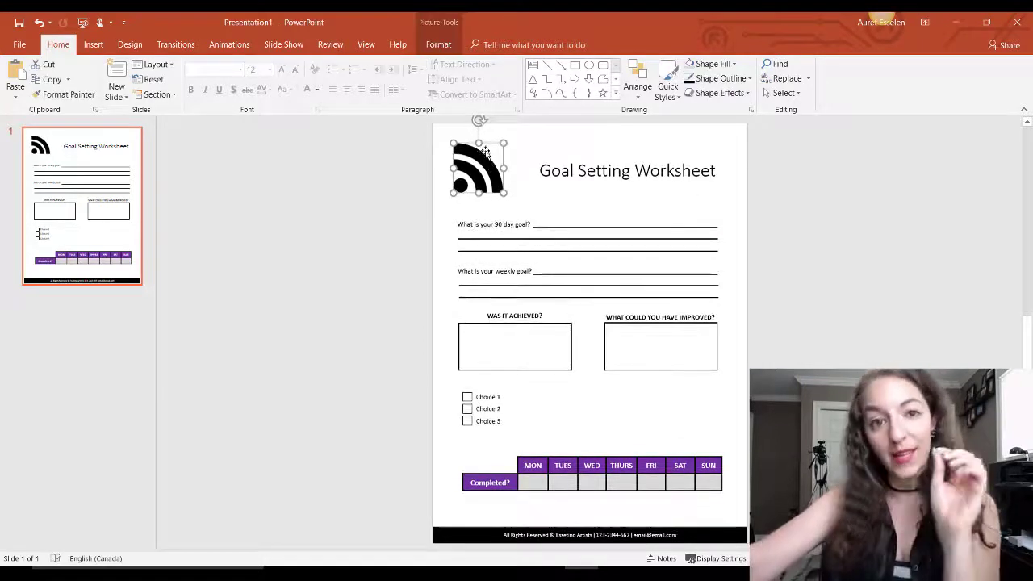
left_click_drag(488, 169, 489, 174)
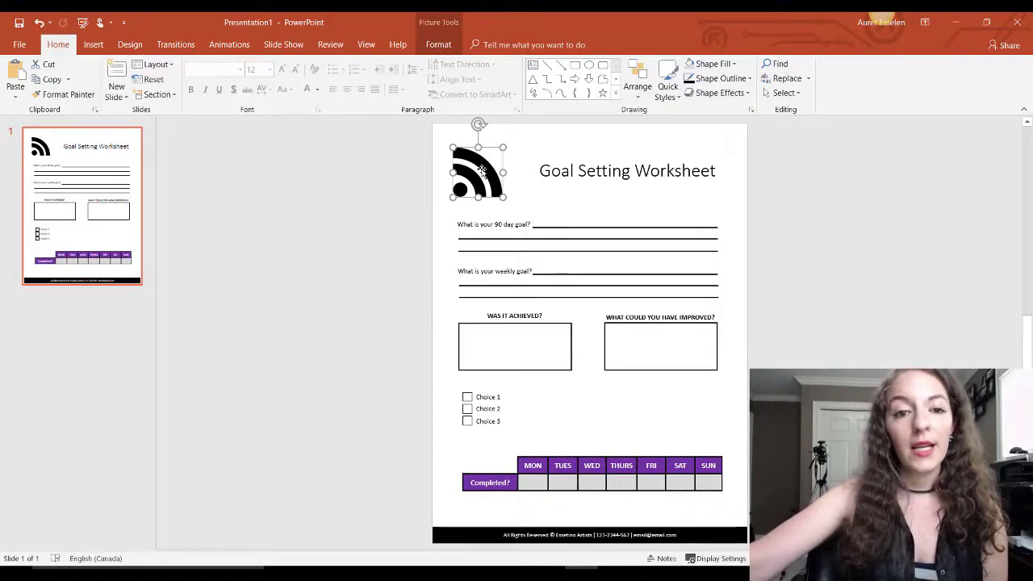
Recolor the "Goal Setting Worksheet" title with the purple sampled by the Eyedropper from the table's MON header cell.
left_click(542, 173)
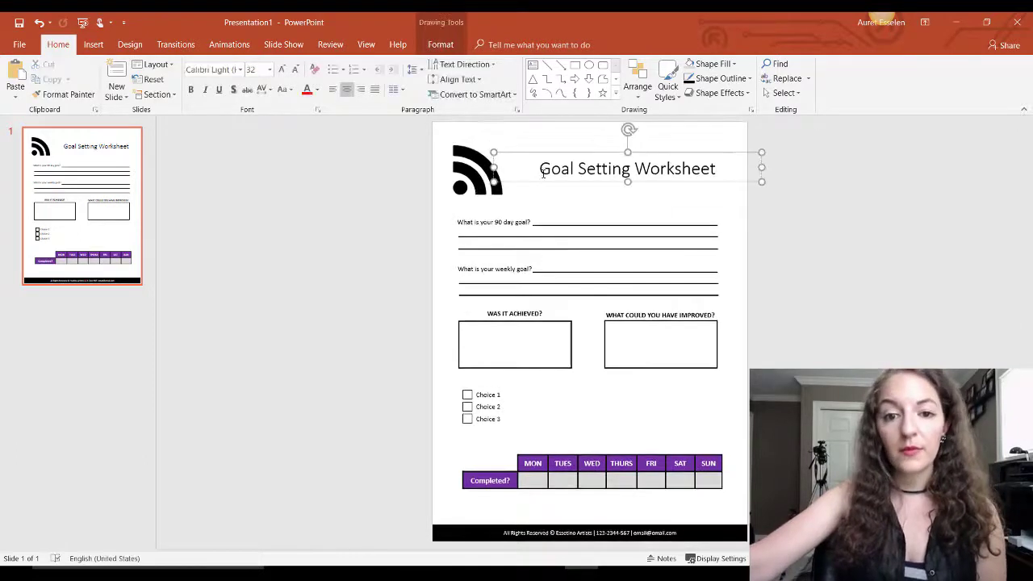
left_click_drag(540, 171, 697, 176)
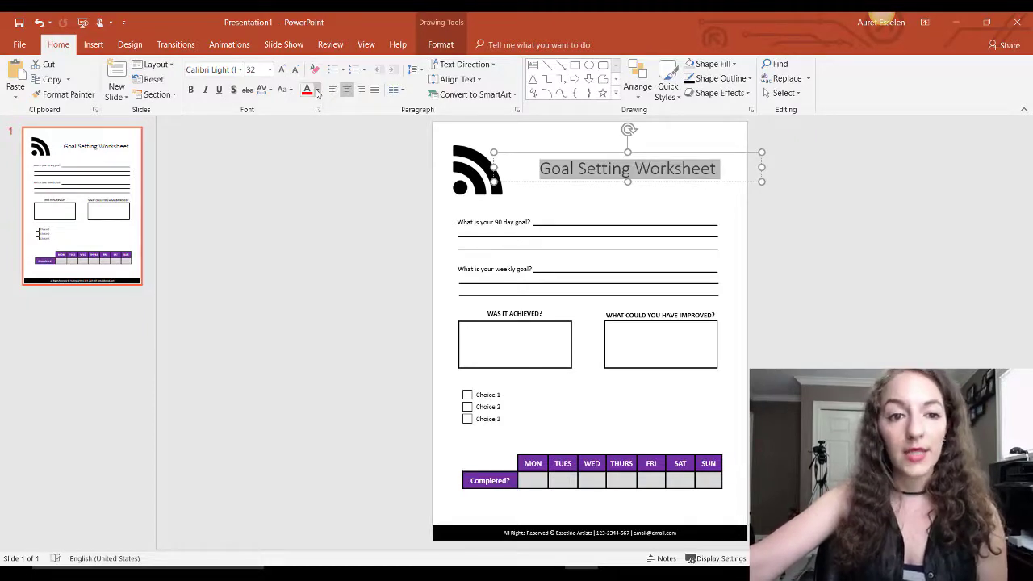
left_click(317, 91)
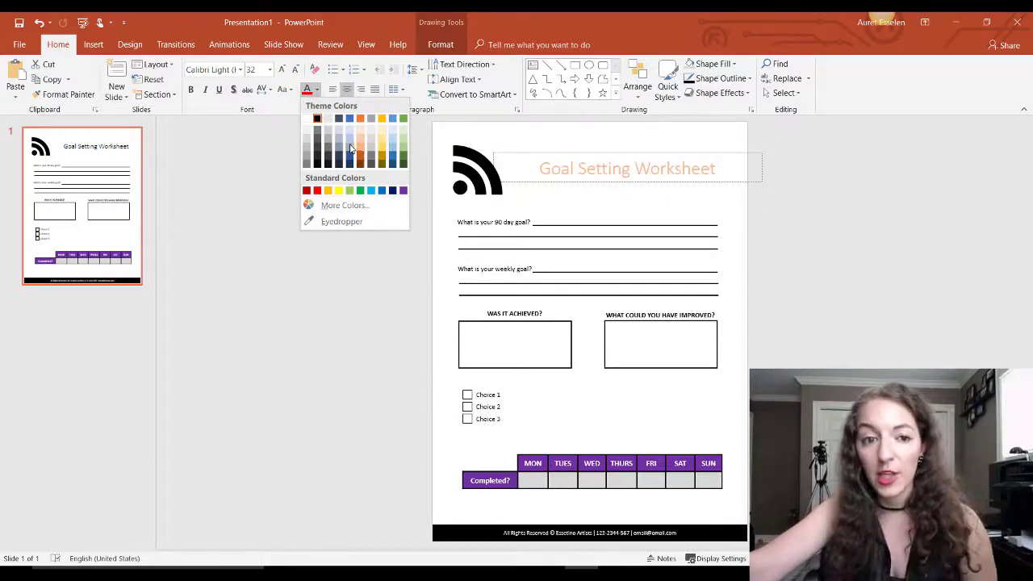
left_click(333, 223)
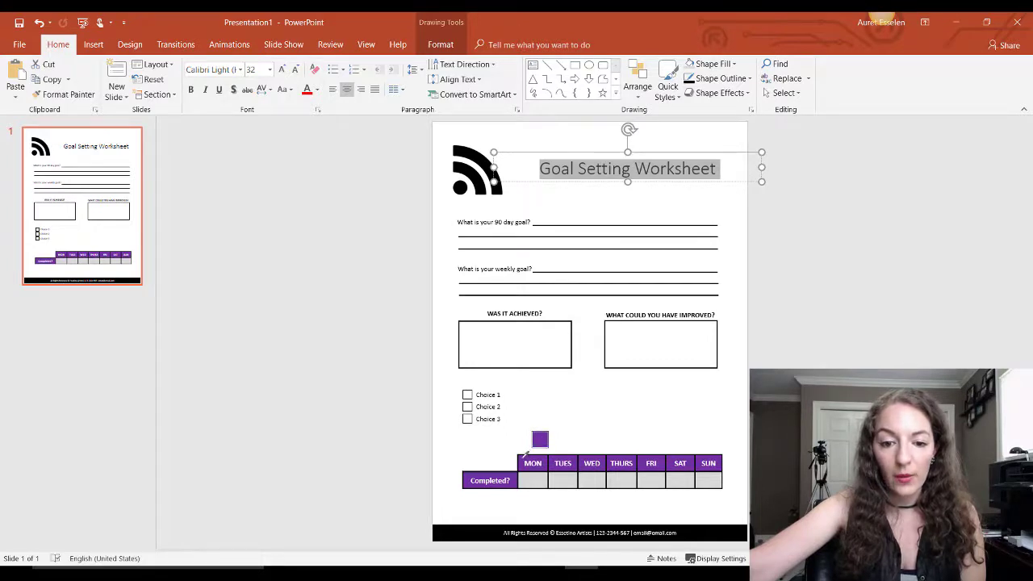
left_click(523, 456)
left_click(577, 178)
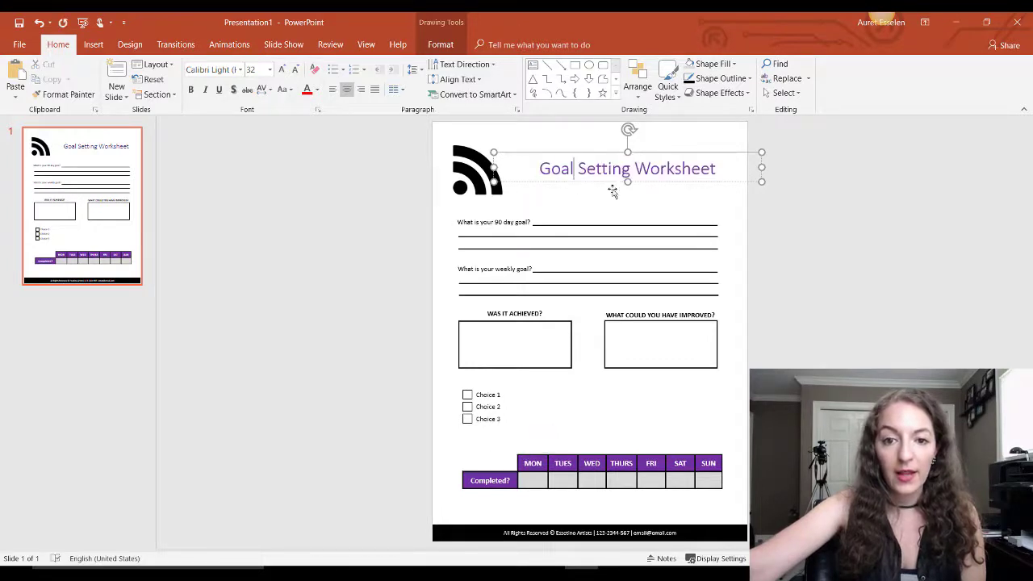
left_click(790, 219)
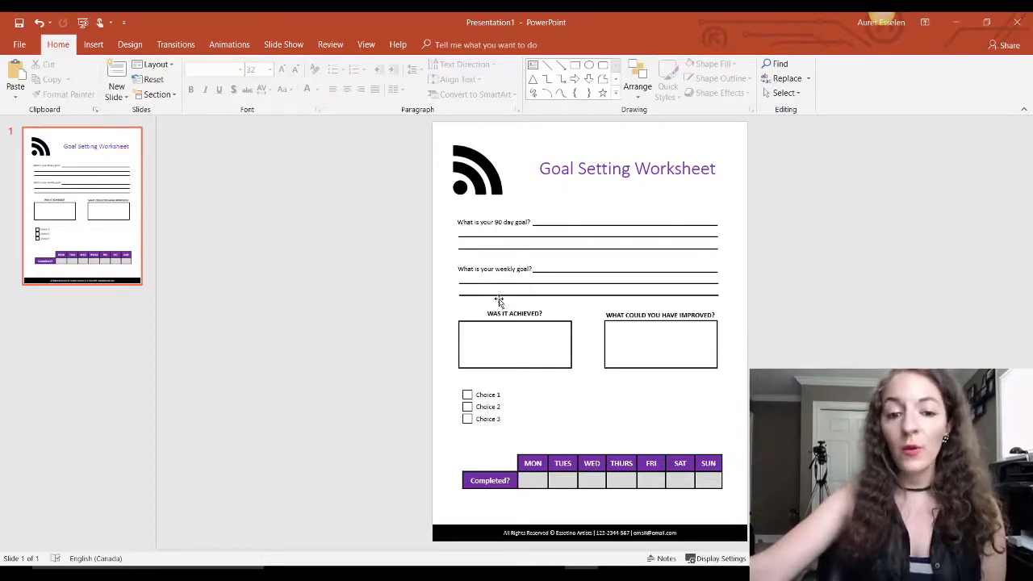
Change the font of the "WAS IT ACHIEVED?" heading to Calibri Light.
left_click_drag(488, 315, 544, 314)
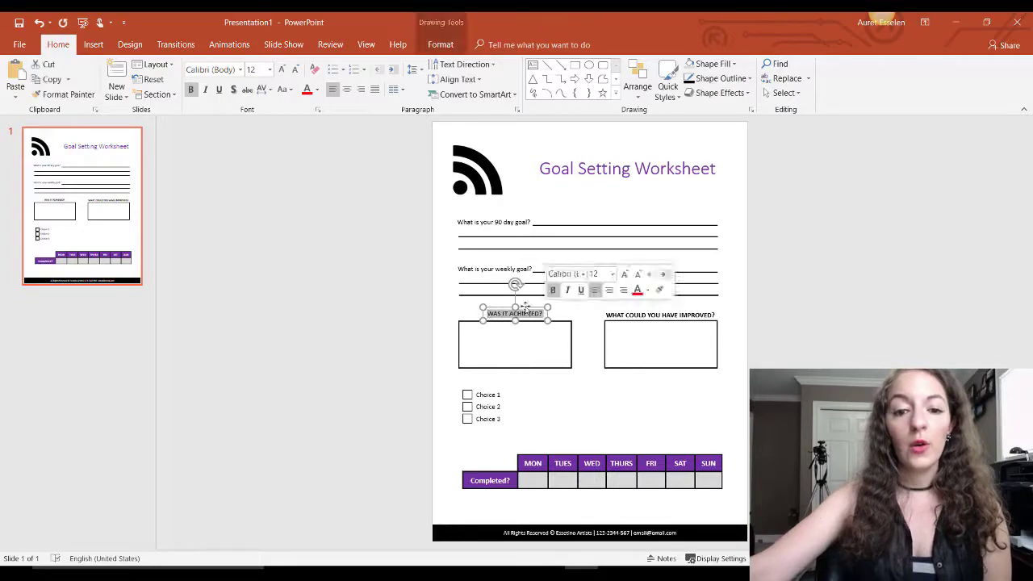
left_click(240, 69)
scroll(273, 299, "down", 7)
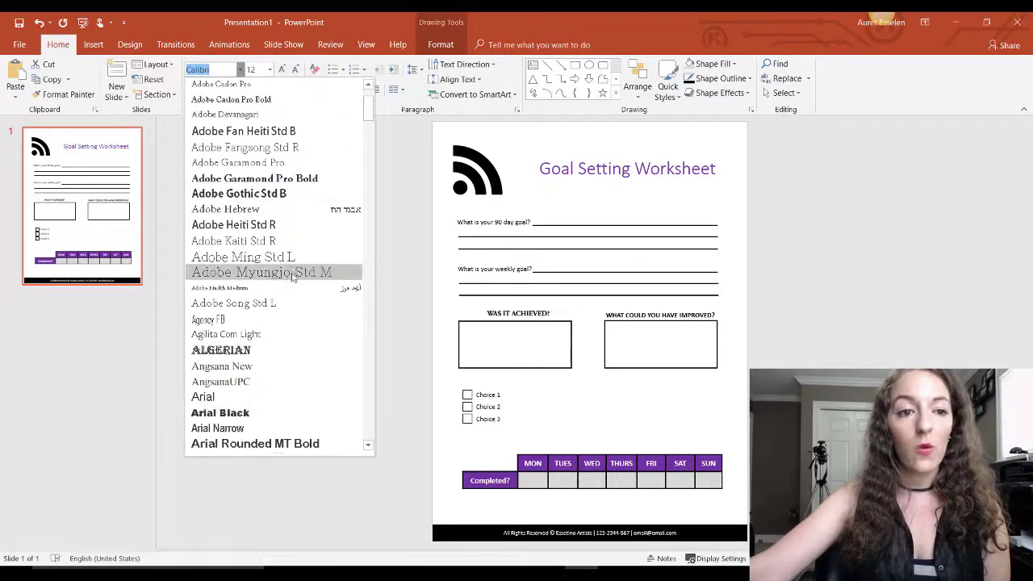
scroll(263, 288, "up", 5)
scroll(263, 288, "up", 3)
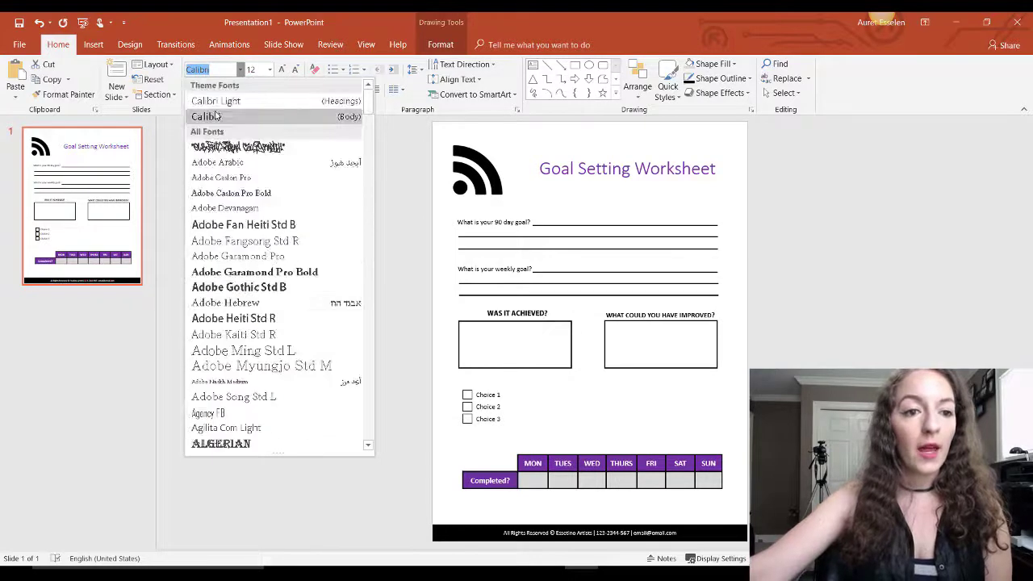
left_click(227, 103)
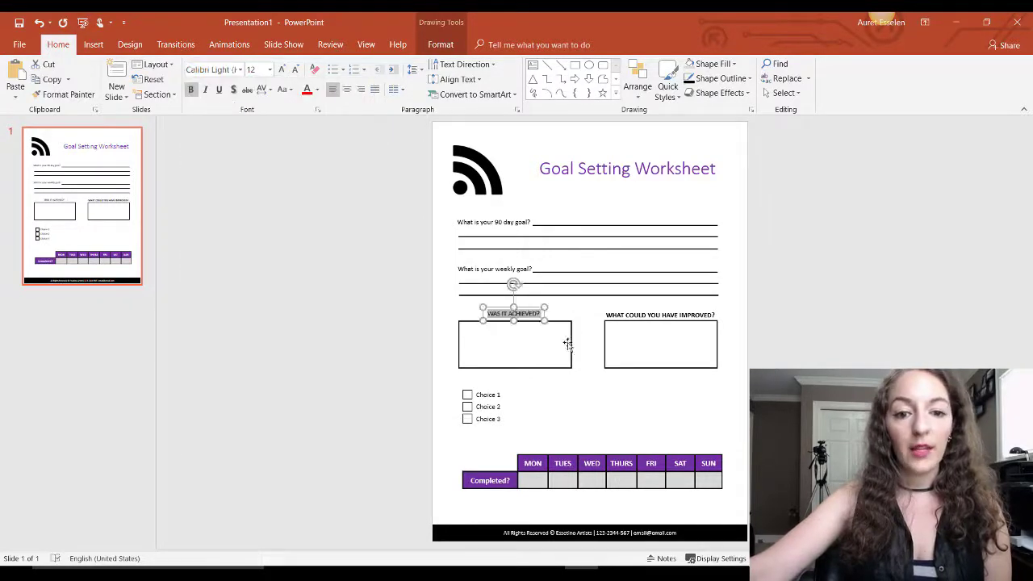
left_click(904, 265)
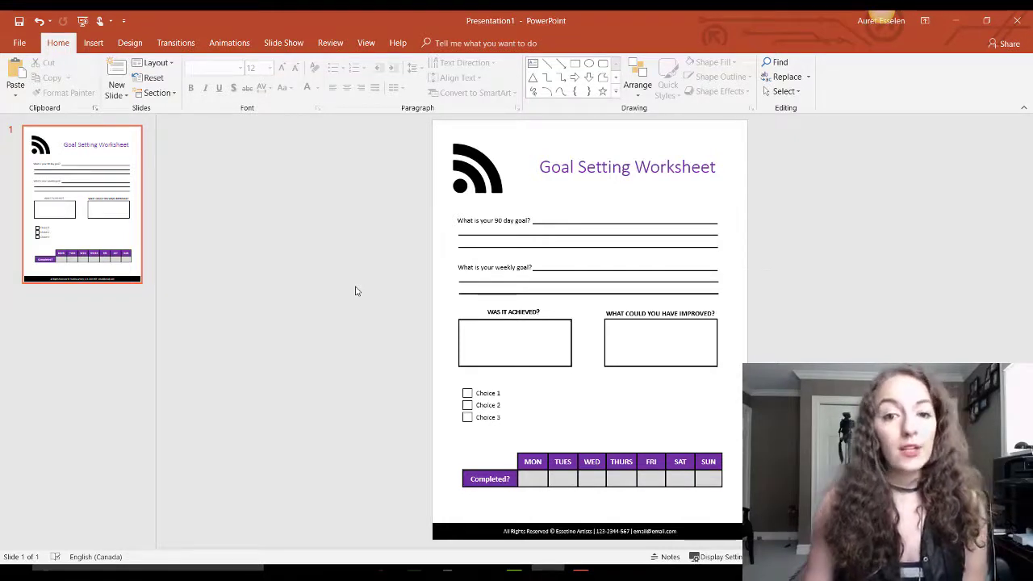
Save the worksheet to the Desktop as a PDF named "Goal Setting Worksheet.pdf".
left_click(22, 43)
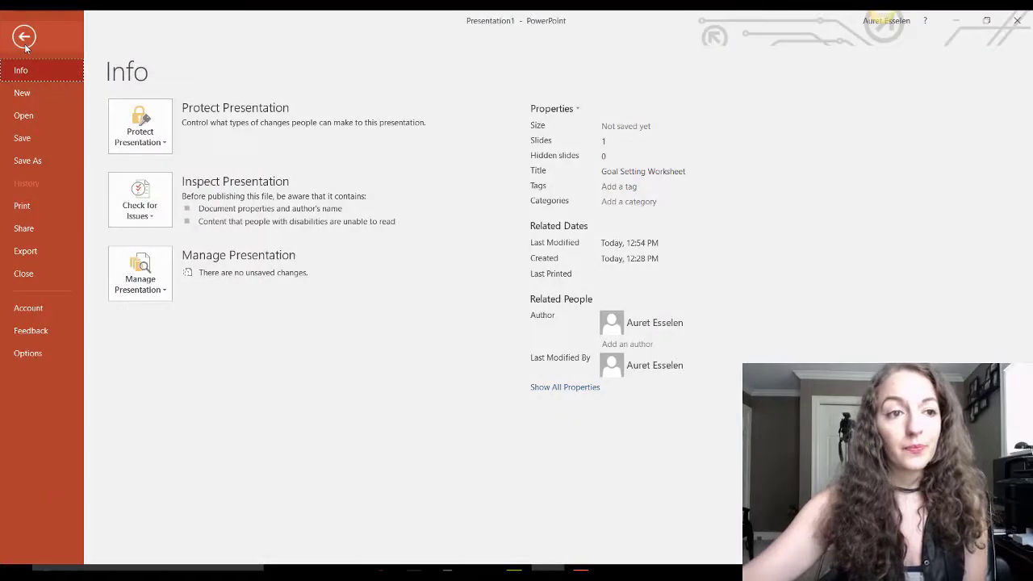
left_click(36, 164)
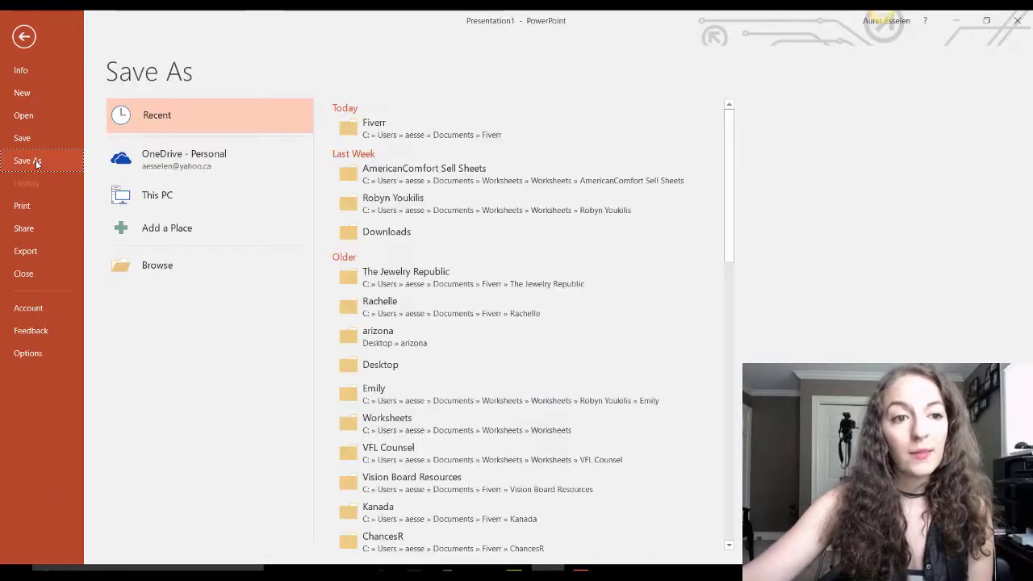
left_click(165, 199)
left_click(192, 273)
left_click(232, 142)
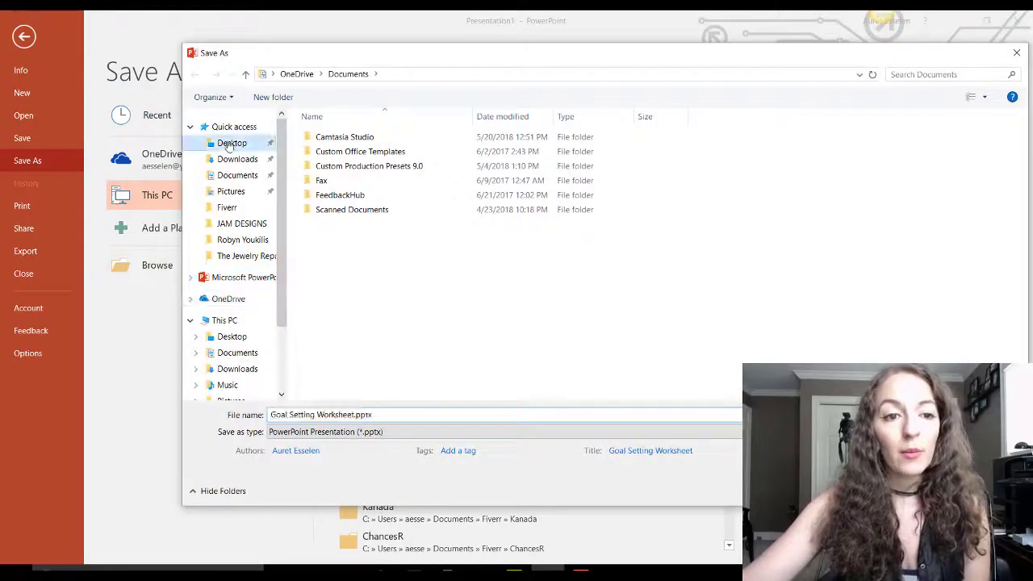
left_click(370, 416)
left_click(370, 415)
left_click(353, 415)
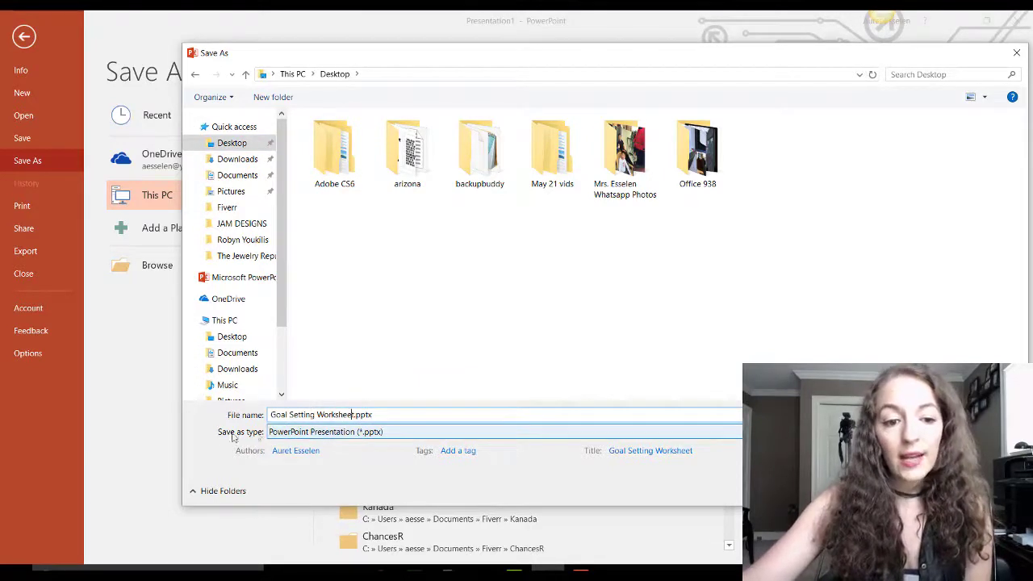
left_click(340, 432)
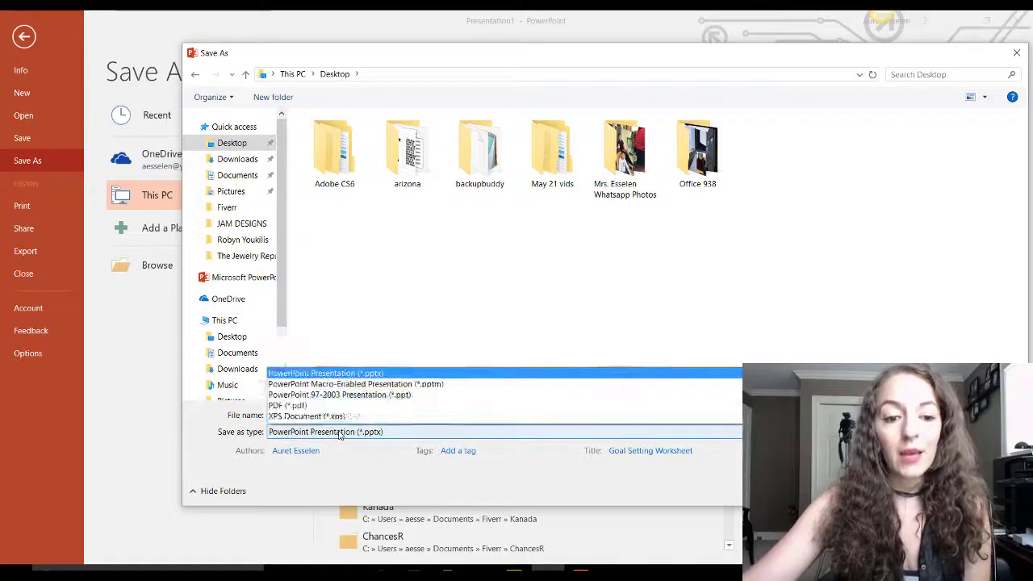
left_click(335, 162)
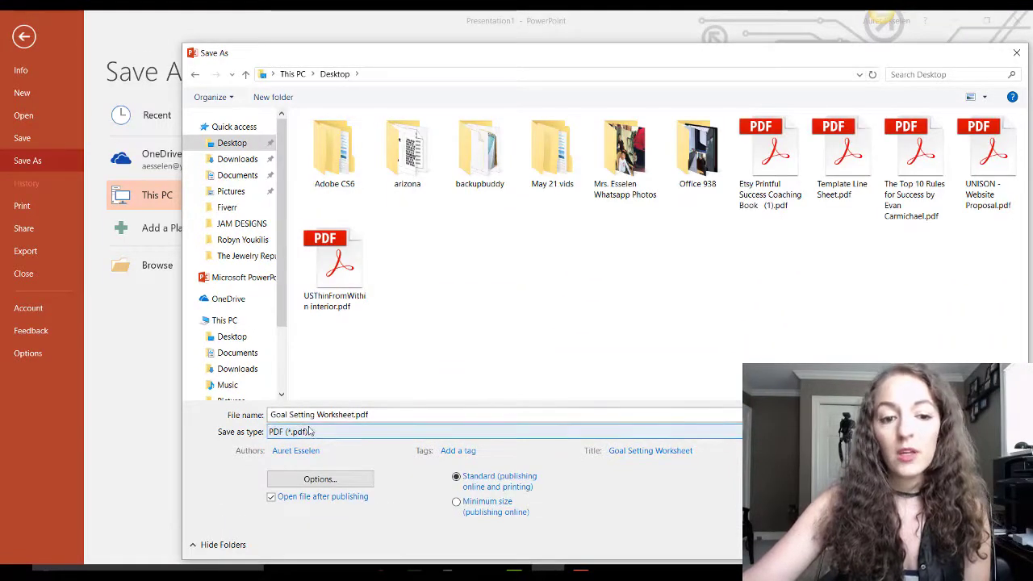
key("Return")
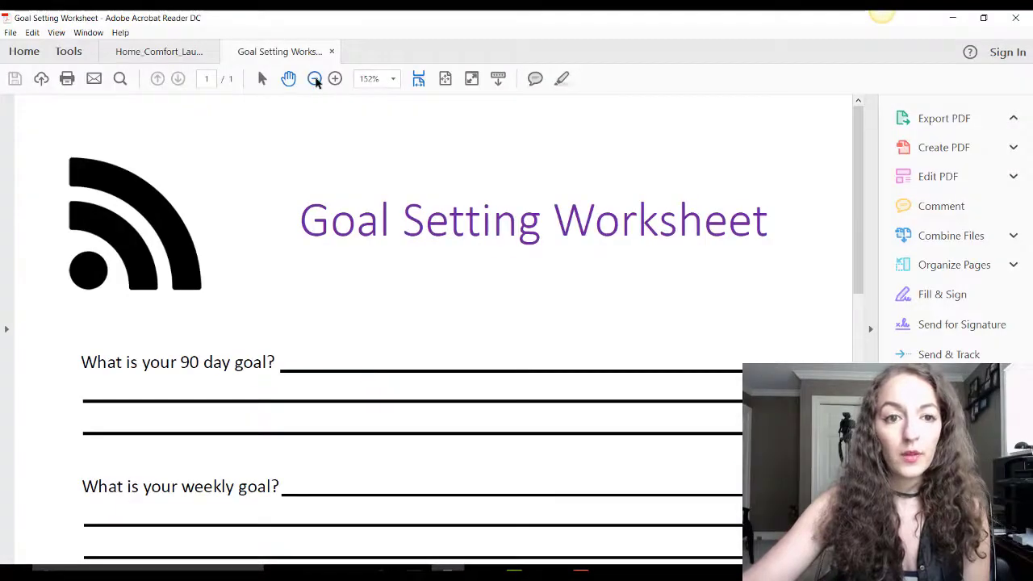
Zoom out to check the exported worksheet's full page layout, and close the PDF.
left_click(314, 79)
left_click(314, 79)
left_click(314, 78)
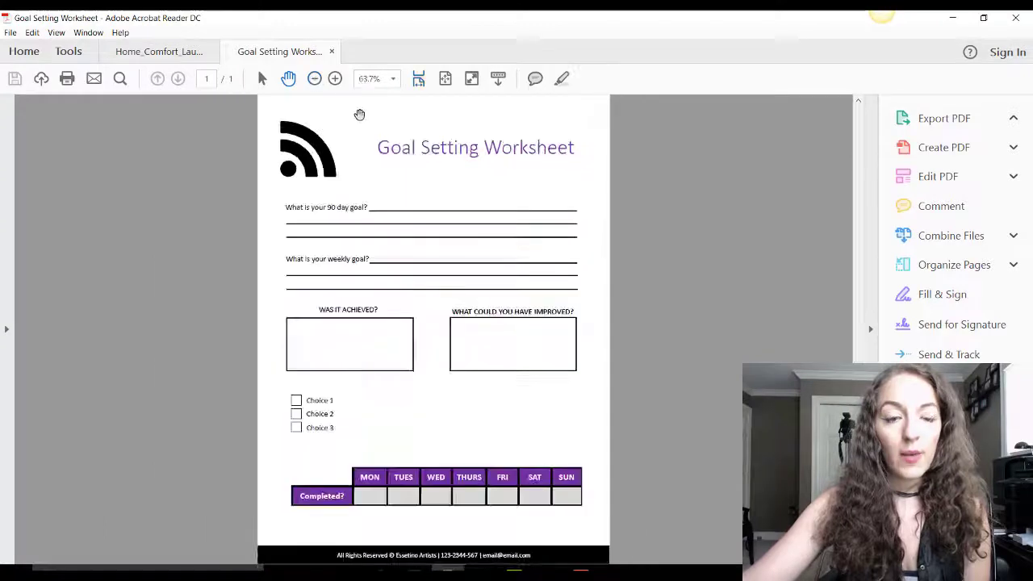
left_click(332, 52)
Minimize the open windows to reveal the desktop and move the Goal Setting Worksheet PDF icon to an empty area.
left_click(955, 15)
left_click(956, 18)
left_click(955, 17)
left_click(955, 14)
left_click(954, 16)
left_click(955, 20)
left_click(826, 24)
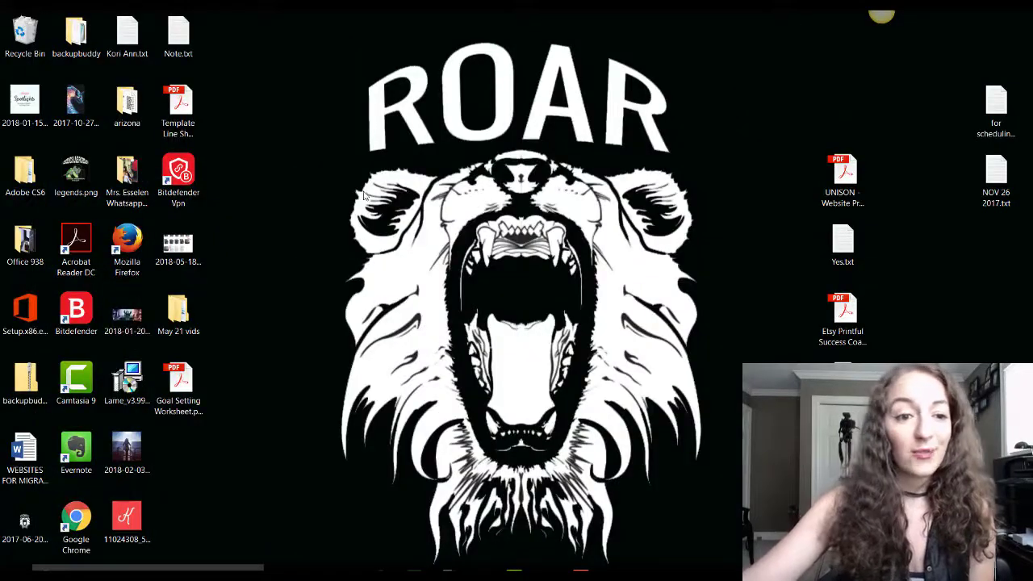
left_click_drag(179, 384, 520, 113)
left_click_drag(631, 103, 738, 109)
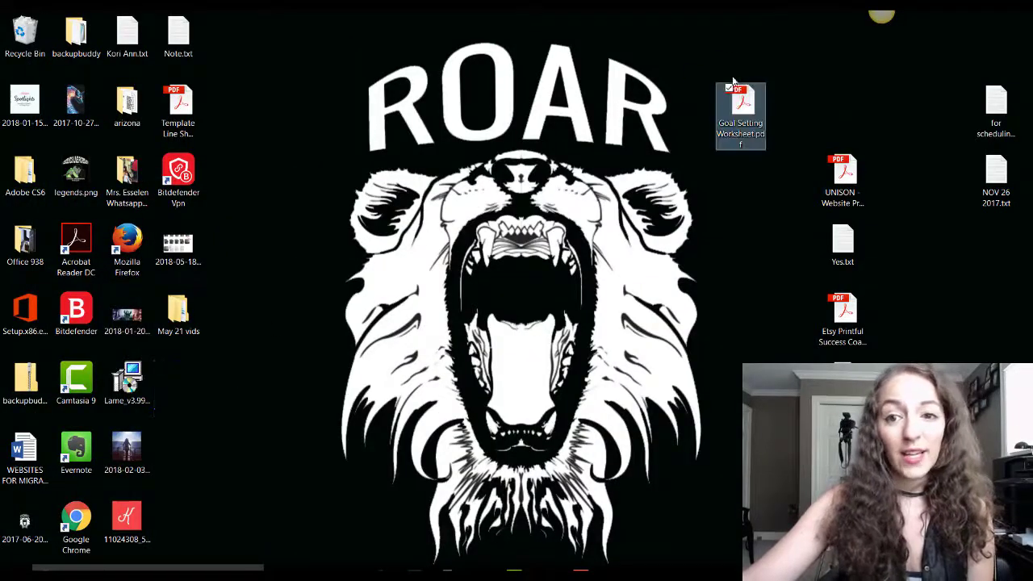
Reopen the Goal Setting Worksheet PDF from the desktop in Acrobat Reader and review the page from head to footer.
double_click(737, 105)
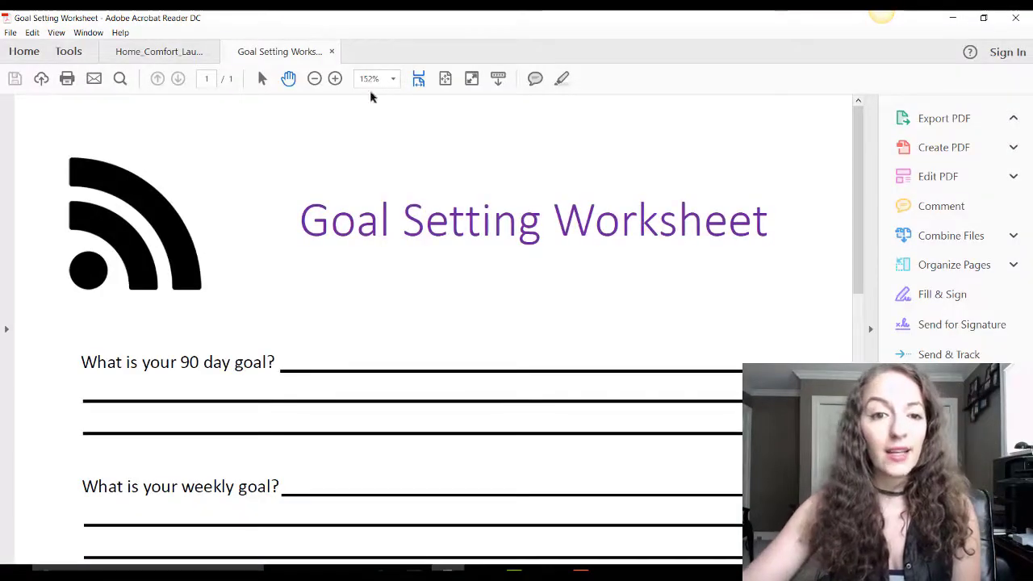
left_click(314, 79)
left_click(314, 79)
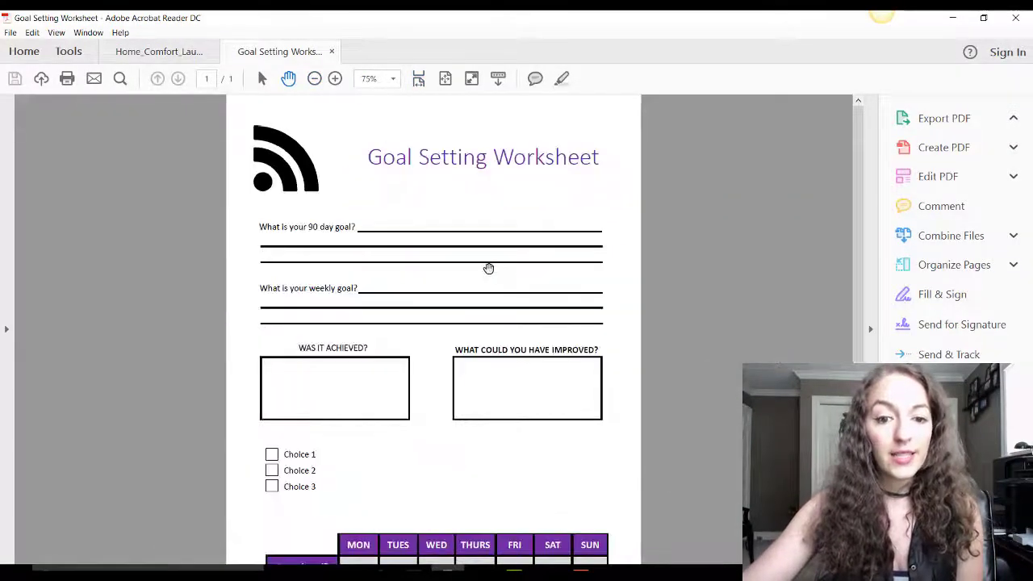
scroll(492, 275, "down", 2)
scroll(568, 337, "up", 2)
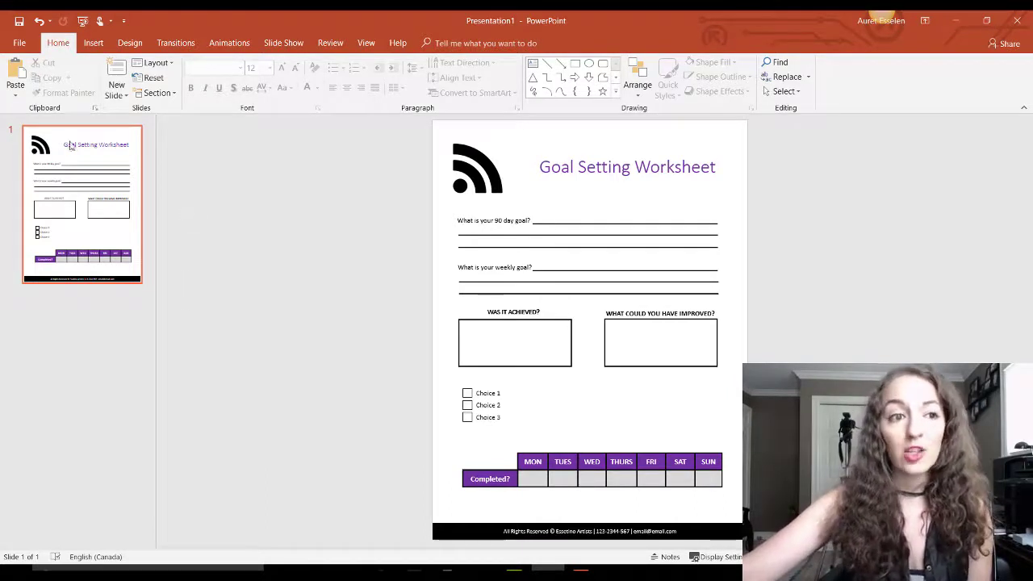
Switch to PowerPoint and save the worksheet to the Desktop as an editable presentation named "Goal Setting Worksheet.pptx".
left_click(22, 44)
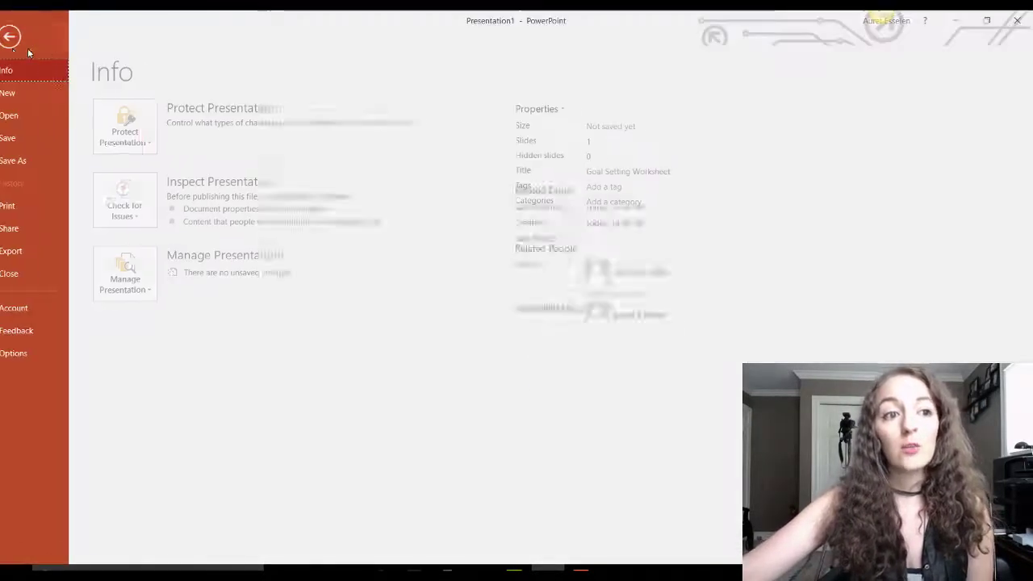
left_click(26, 162)
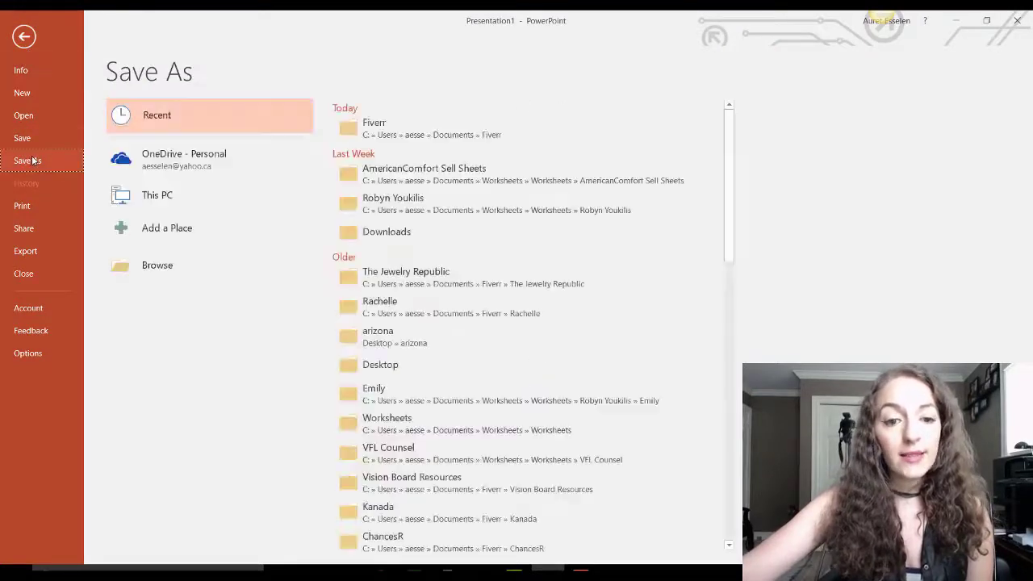
left_click(167, 271)
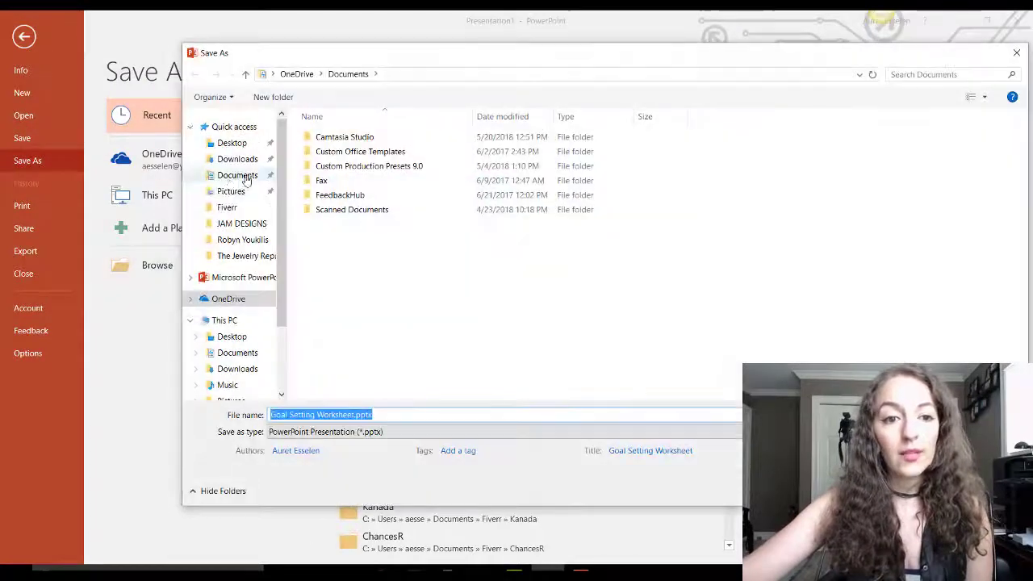
left_click(218, 143)
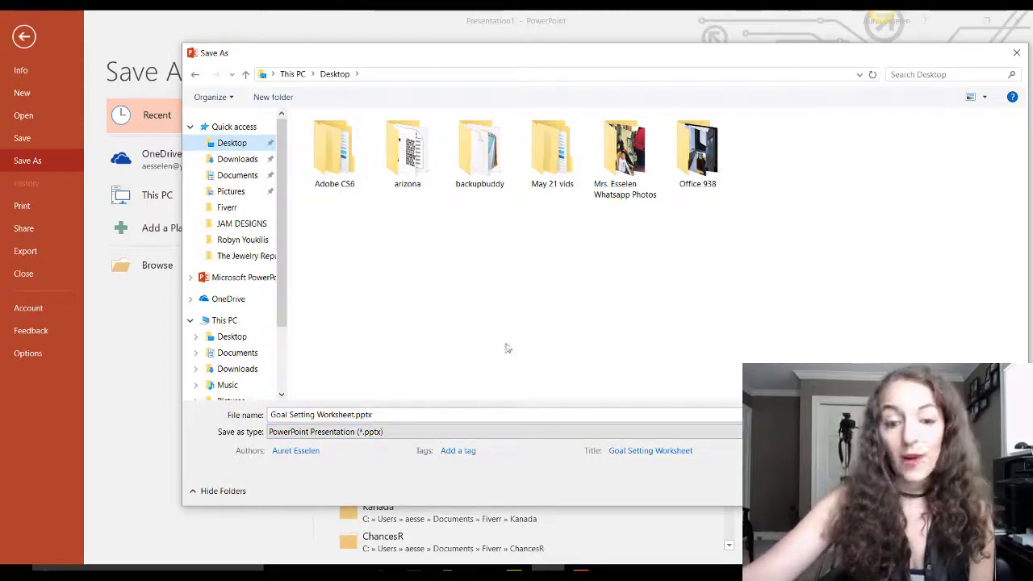
key("Return")
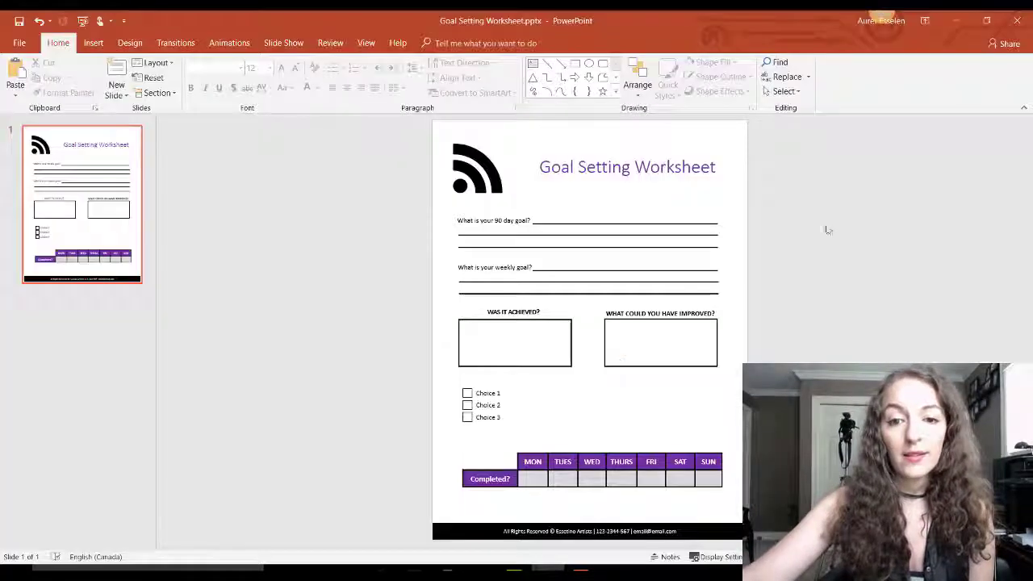
Close the presentation, move its saved file icon to an empty desktop area, and reopen Goal Setting Worksheet.pptx in PowerPoint.
left_click(1017, 20)
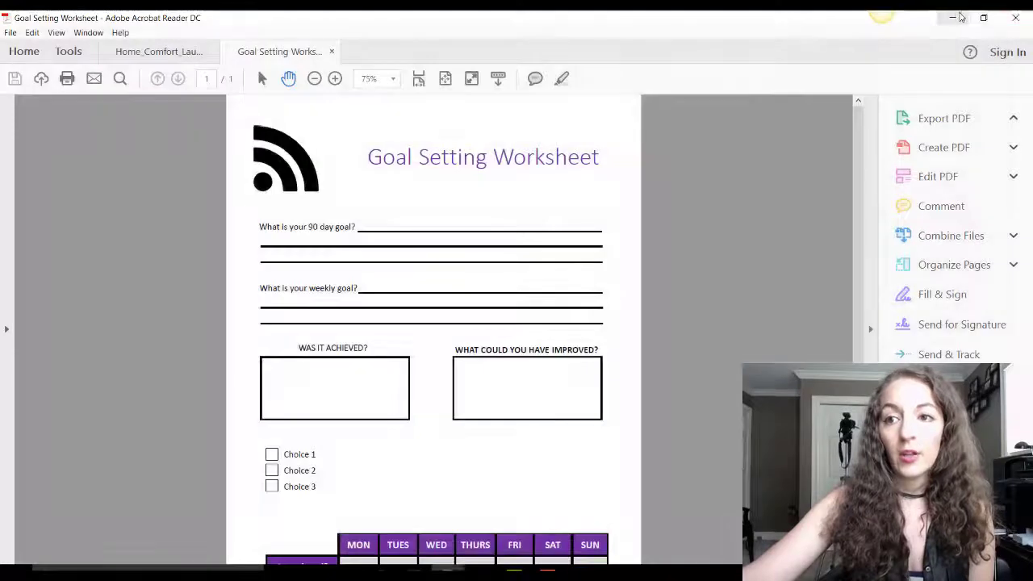
left_click(960, 16)
left_click_drag(194, 386, 748, 175)
double_click(748, 176)
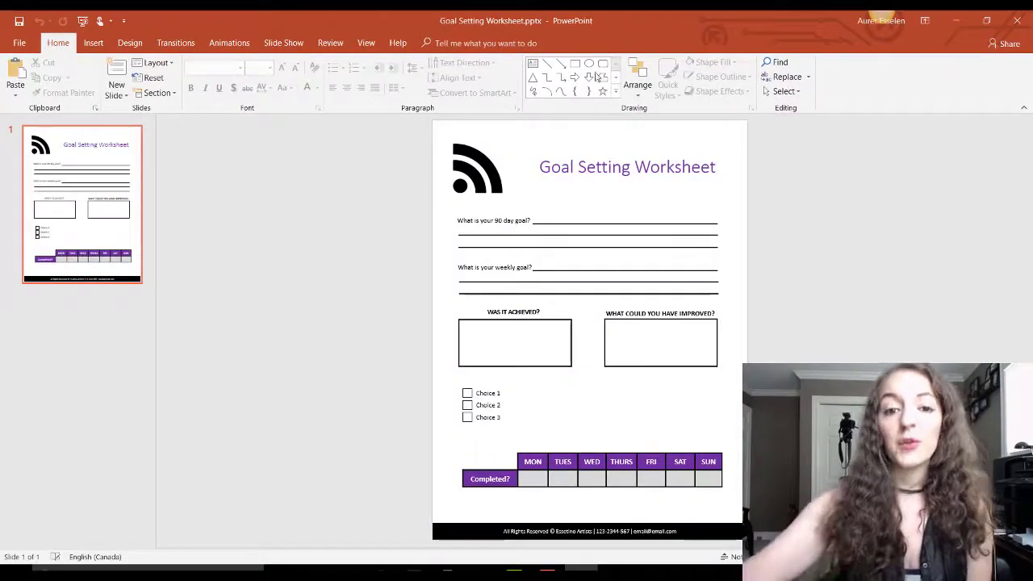
left_click(517, 220)
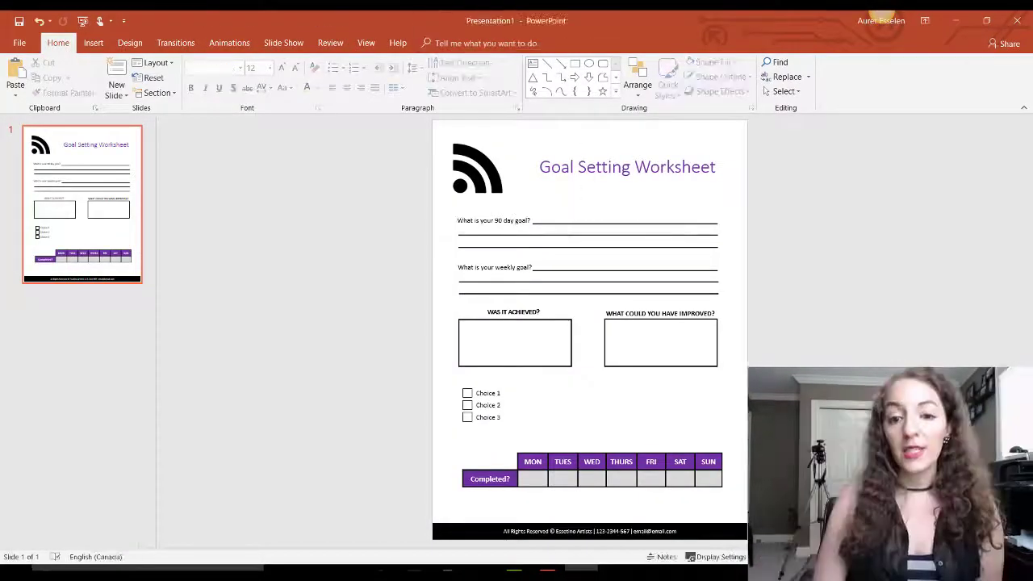